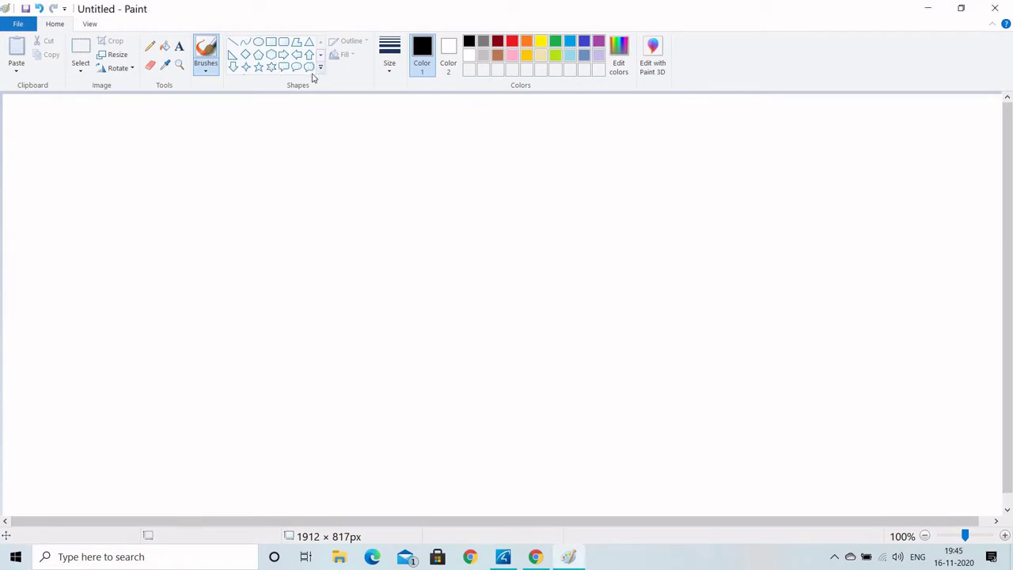
Step: Draw a heart about 370 × 298 px near the canvas centre and set its outline to the second-thinnest line width
click(321, 71)
click(233, 80)
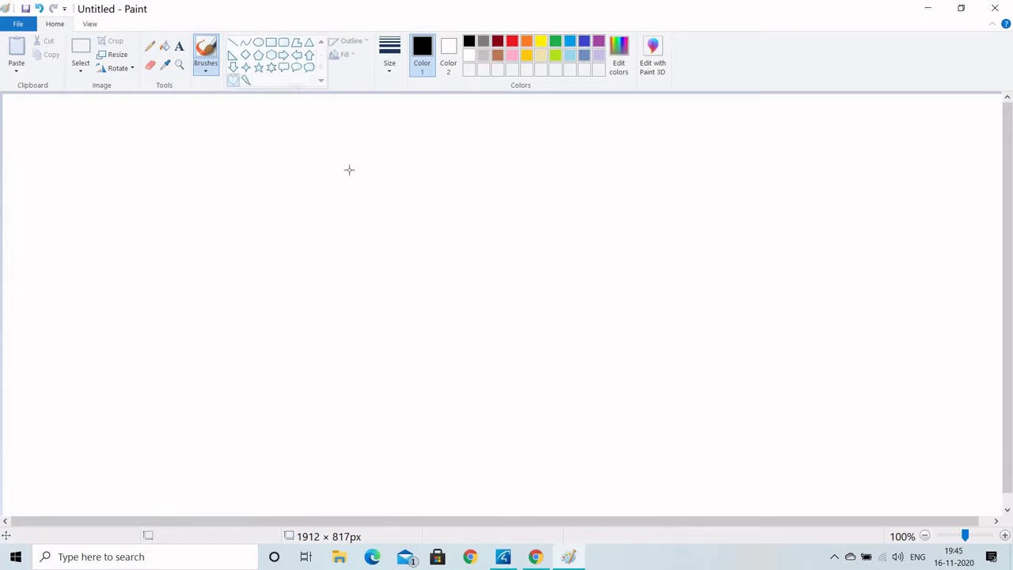
drag(359, 182, 556, 338)
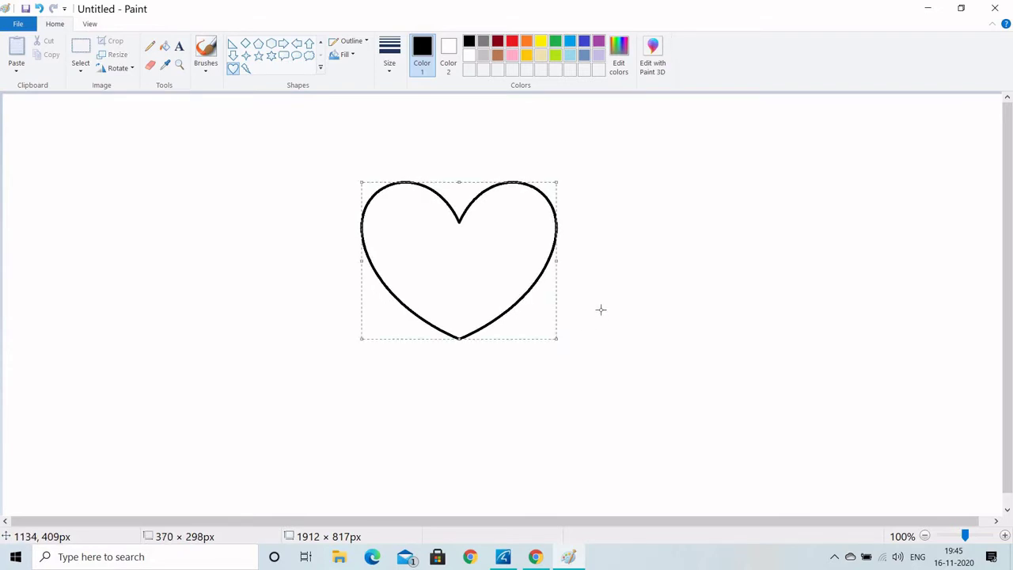
click(386, 74)
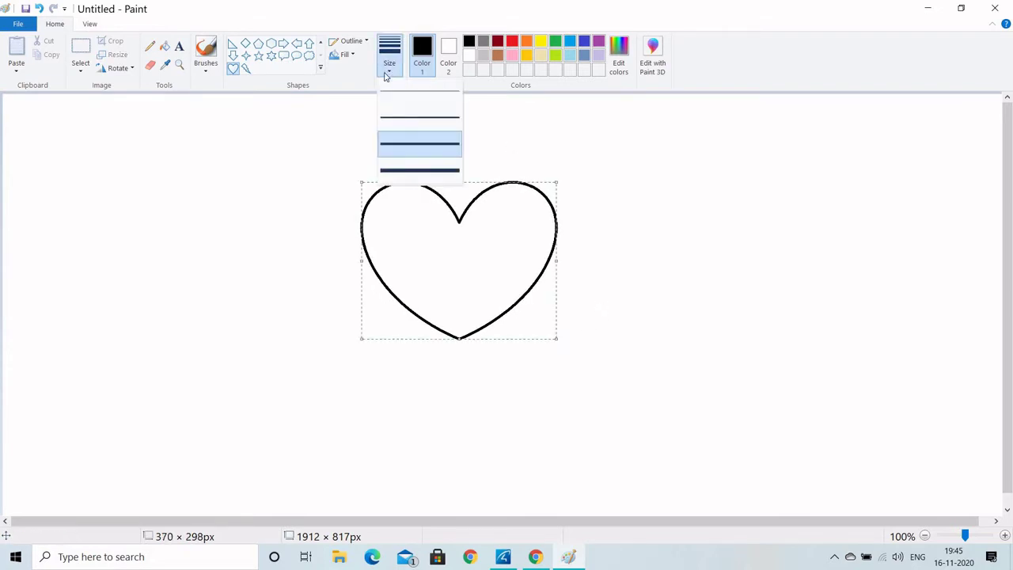
click(403, 116)
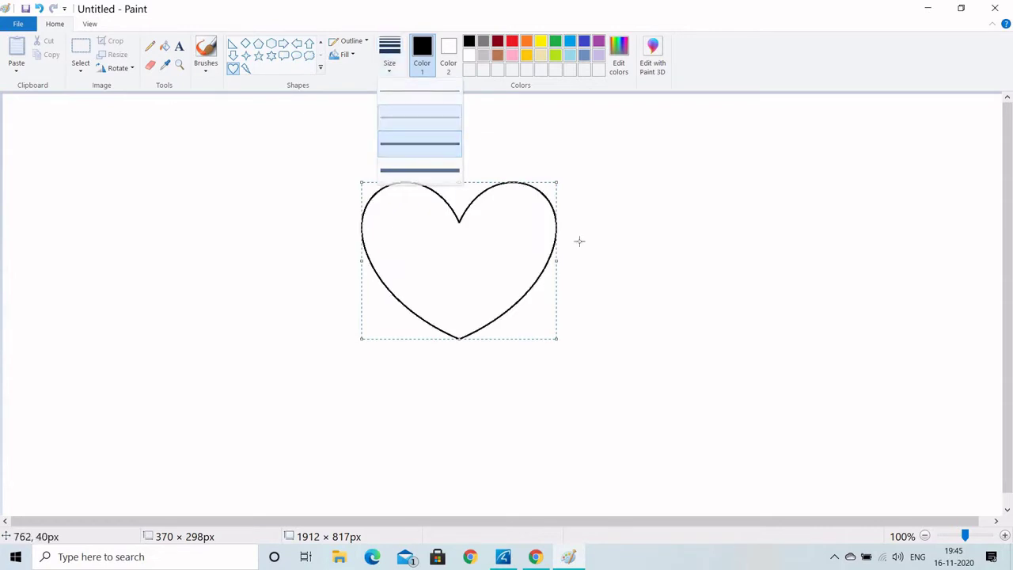
click(599, 313)
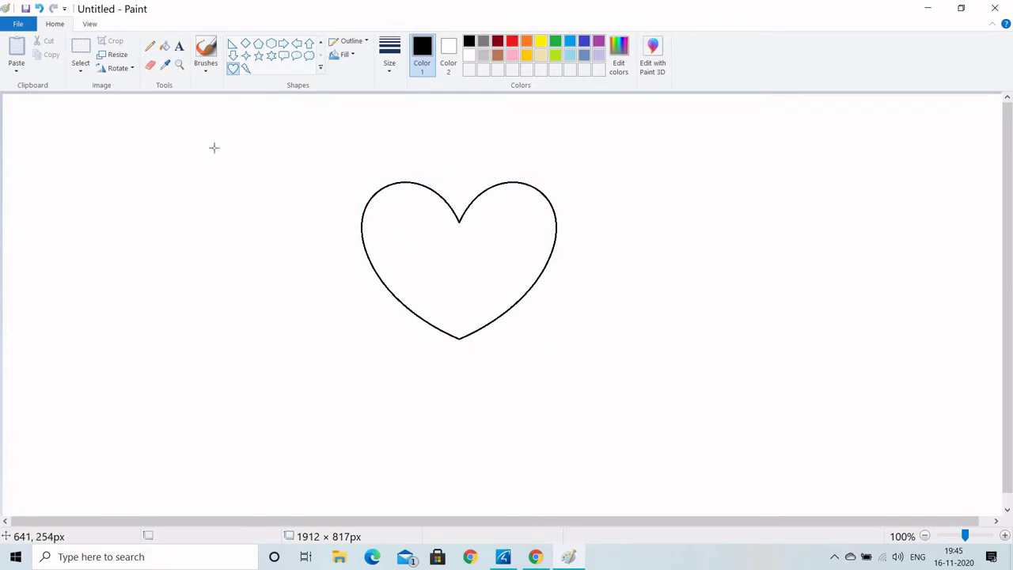
Step: Fill the heart with red
click(165, 47)
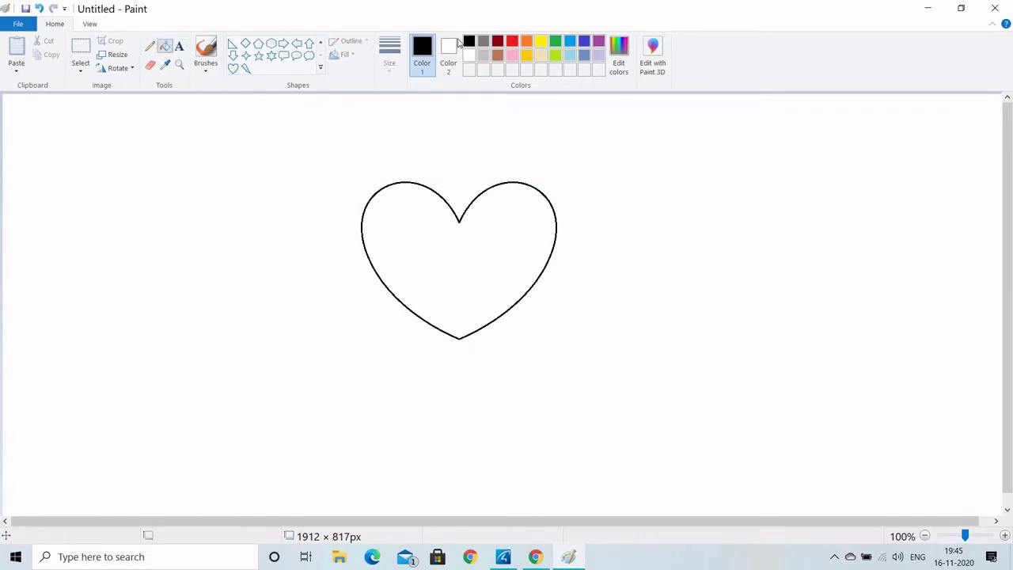
click(512, 42)
click(497, 222)
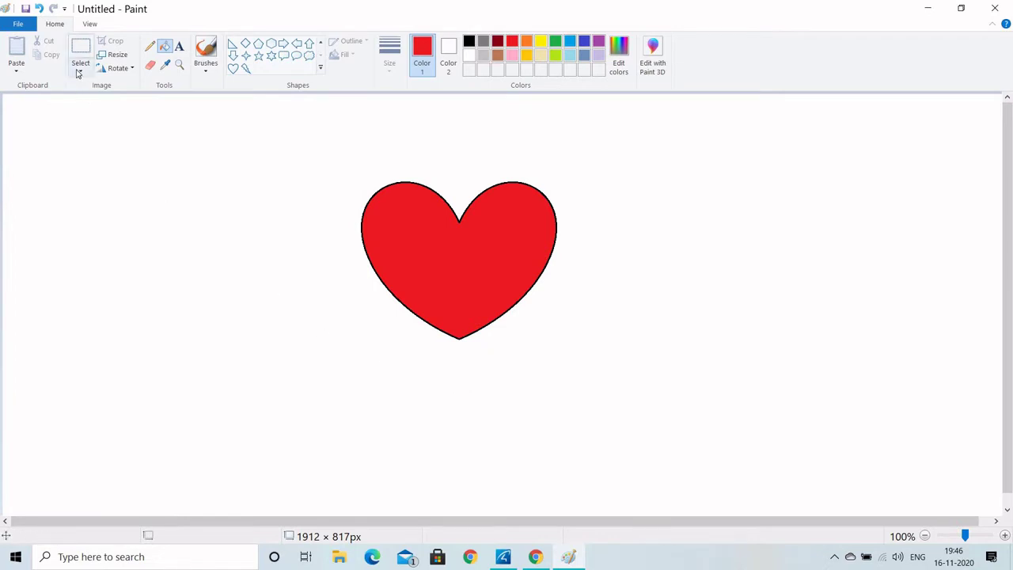
Step: Make a rectangular selection of about 435 × 394 px around the heart and turn on transparent selection
click(78, 72)
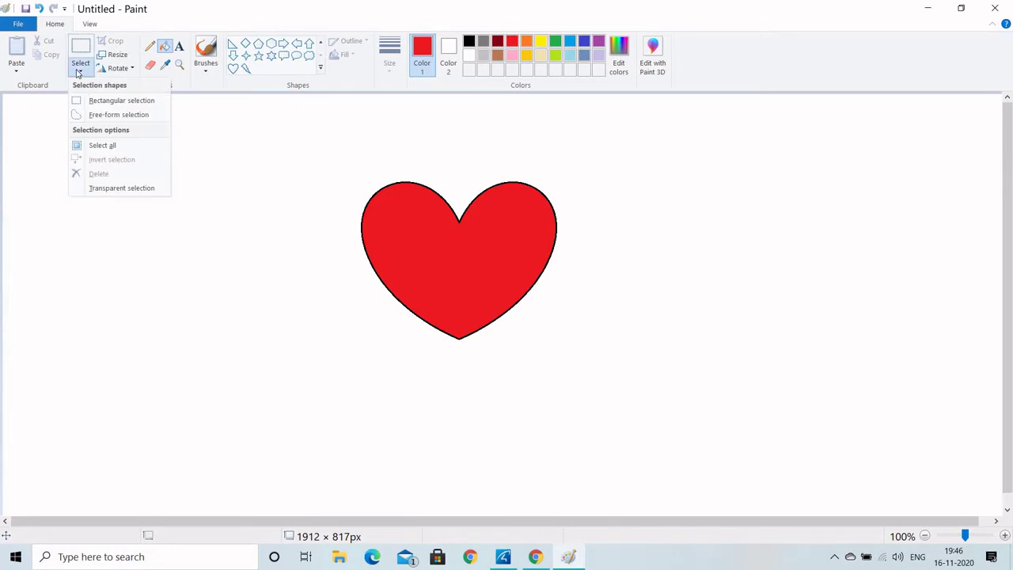
click(117, 101)
drag(348, 155, 577, 363)
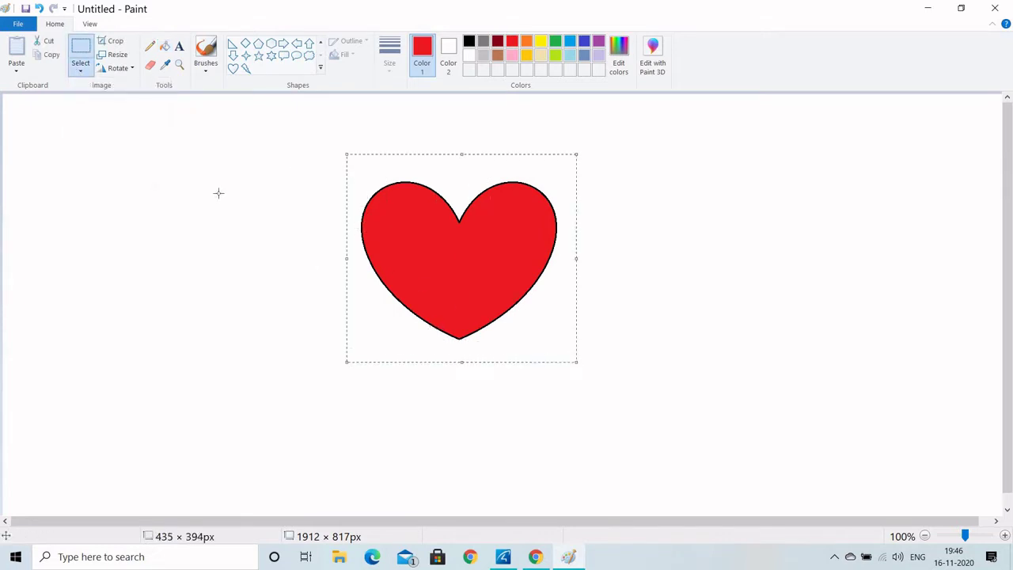
click(75, 73)
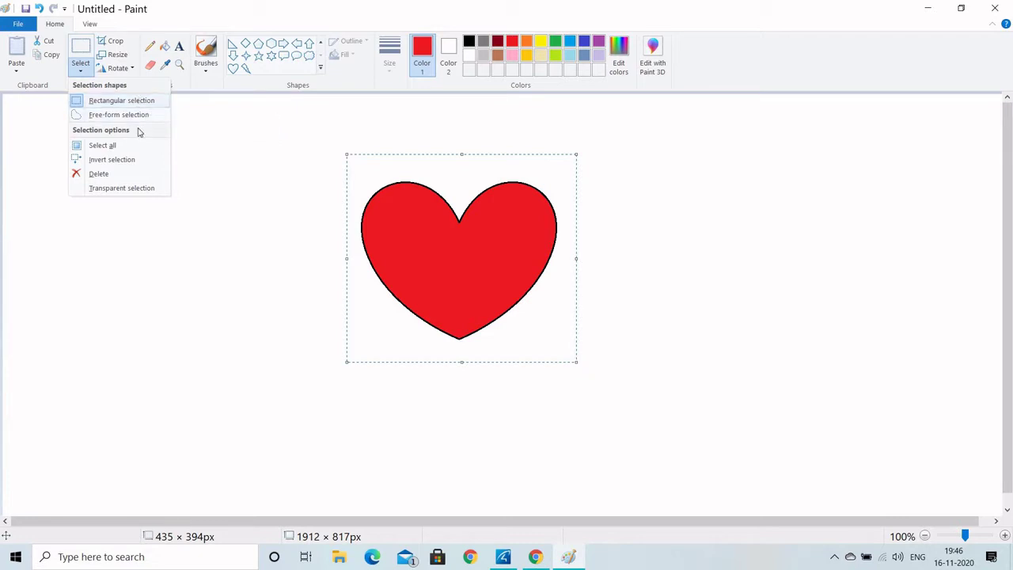
click(127, 187)
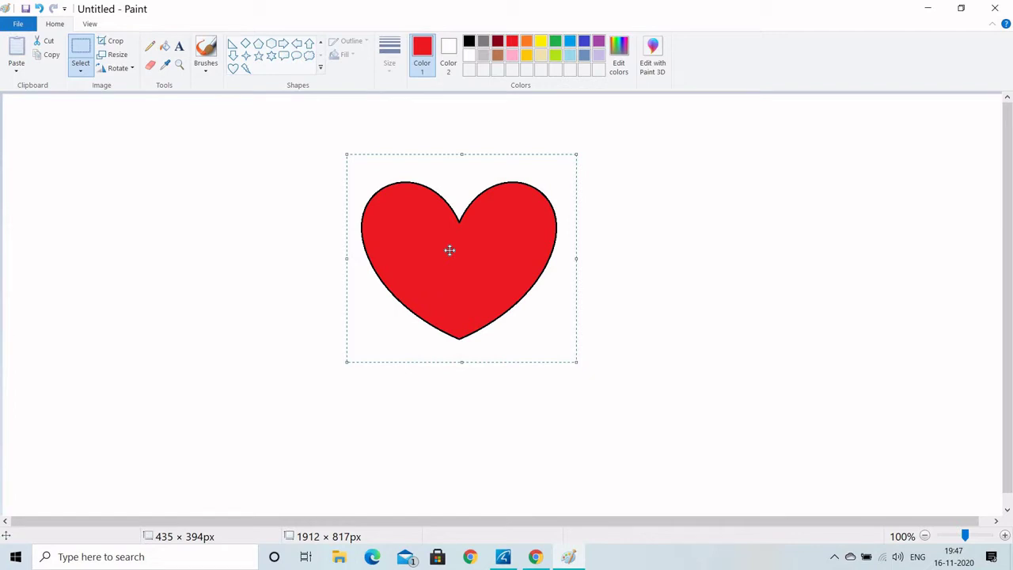
Step: Smear the selected heart in loops across the canvas to cover it with overlapping trails of heart copies
key(Escape)
key(ctrl+z)
key(Escape)
mouse_move(475, 246)
mouse_down()
mouse_move(425, 222)
mouse_move(312, 261)
mouse_move(306, 298)
mouse_move(324, 337)
mouse_move(348, 353)
mouse_move(396, 354)
mouse_move(443, 332)
mouse_move(547, 231)
mouse_move(656, 221)
mouse_move(742, 239)
mouse_move(793, 329)
mouse_move(793, 386)
mouse_move(637, 410)
mouse_move(553, 360)
mouse_move(492, 295)
mouse_move(425, 245)
mouse_move(381, 252)
mouse_move(373, 345)
mouse_move(248, 183)
mouse_move(216, 178)
mouse_move(136, 205)
mouse_move(99, 244)
mouse_move(97, 280)
mouse_move(117, 340)
mouse_move(169, 360)
mouse_move(255, 337)
mouse_move(367, 216)
mouse_move(431, 196)
mouse_move(526, 245)
mouse_move(729, 227)
mouse_move(772, 235)
mouse_move(792, 255)
mouse_move(796, 288)
mouse_move(766, 327)
mouse_move(382, 388)
mouse_move(335, 388)
mouse_move(313, 352)
mouse_move(696, 231)
mouse_up()
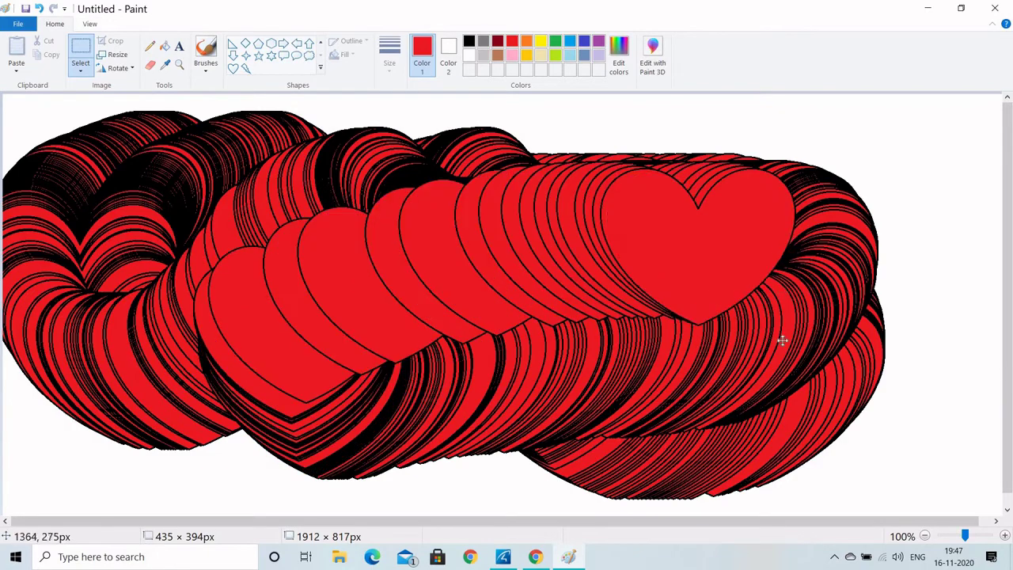
mouse_move(782, 340)
mouse_down()
mouse_move(351, 325)
mouse_move(929, 319)
mouse_move(631, 211)
mouse_move(459, 309)
mouse_move(614, 232)
mouse_move(201, 344)
mouse_move(849, 336)
mouse_move(408, 175)
mouse_move(183, 297)
mouse_move(656, 335)
mouse_move(455, 322)
mouse_move(170, 273)
mouse_move(625, 226)
mouse_move(789, 301)
mouse_move(925, 212)
mouse_move(879, 96)
mouse_move(179, 186)
mouse_move(54, 175)
mouse_move(60, 429)
mouse_move(319, 462)
mouse_move(712, 471)
mouse_move(974, 453)
mouse_move(580, 368)
mouse_move(219, 324)
mouse_move(502, 283)
mouse_move(839, 262)
mouse_move(443, 217)
mouse_move(189, 143)
mouse_move(522, 283)
mouse_move(588, 367)
mouse_move(269, 281)
mouse_move(478, 392)
mouse_move(756, 296)
mouse_move(301, 250)
mouse_move(665, 263)
mouse_move(585, 361)
mouse_move(377, 349)
mouse_move(727, 325)
mouse_move(760, 292)
mouse_move(267, 237)
mouse_move(741, 323)
mouse_move(565, 265)
mouse_move(432, 301)
mouse_move(393, 225)
mouse_up()
mouse_move(794, 299)
mouse_down()
mouse_move(781, 368)
mouse_move(492, 392)
mouse_move(347, 374)
mouse_move(292, 315)
mouse_move(467, 250)
mouse_move(513, 270)
mouse_up()
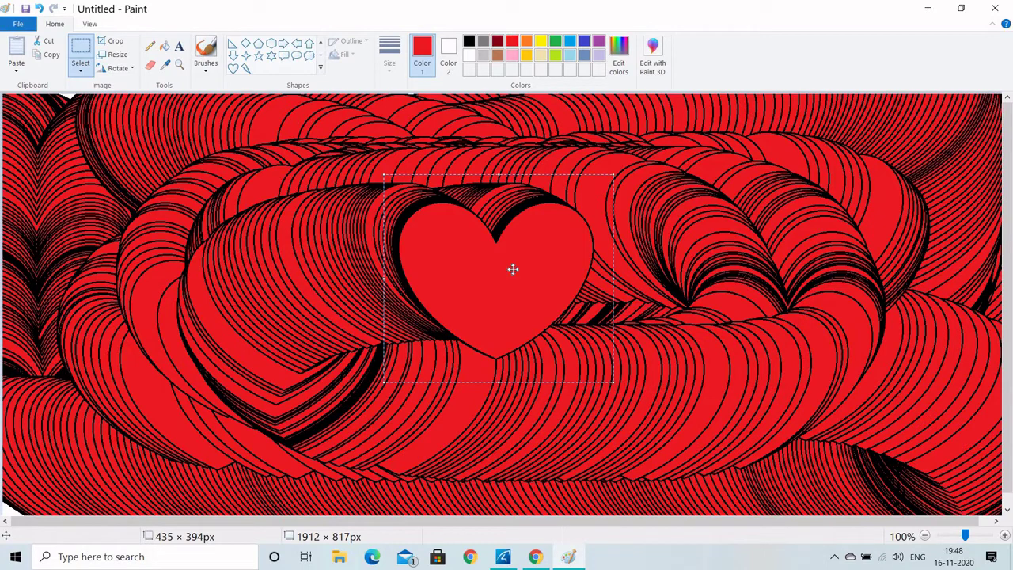
Step: Start a new blank picture without saving the heart pattern and draw a circle about 302 × 302 px near the canvas centre
key(ctrl+n)
key(Escape)
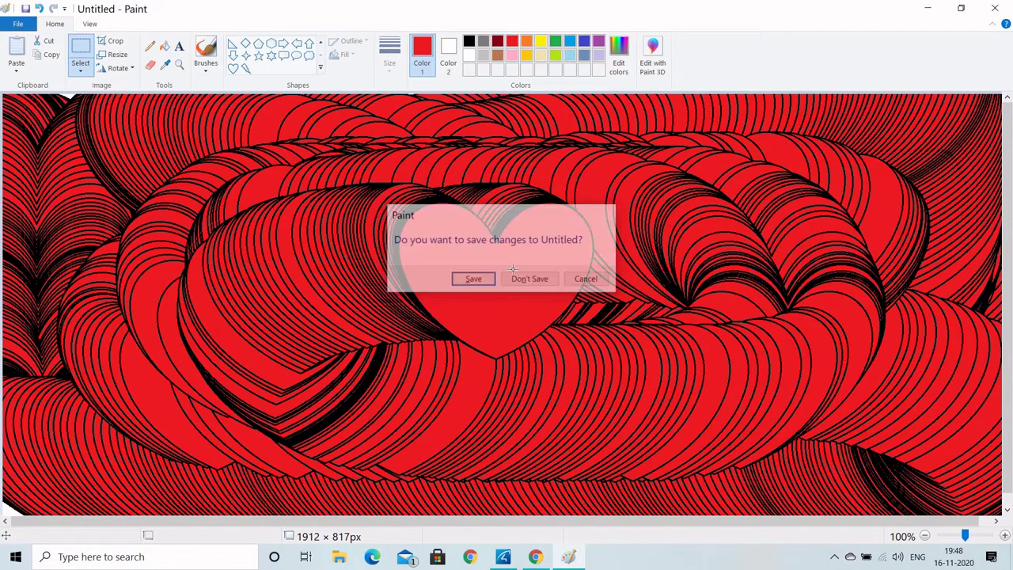
click(321, 69)
click(259, 43)
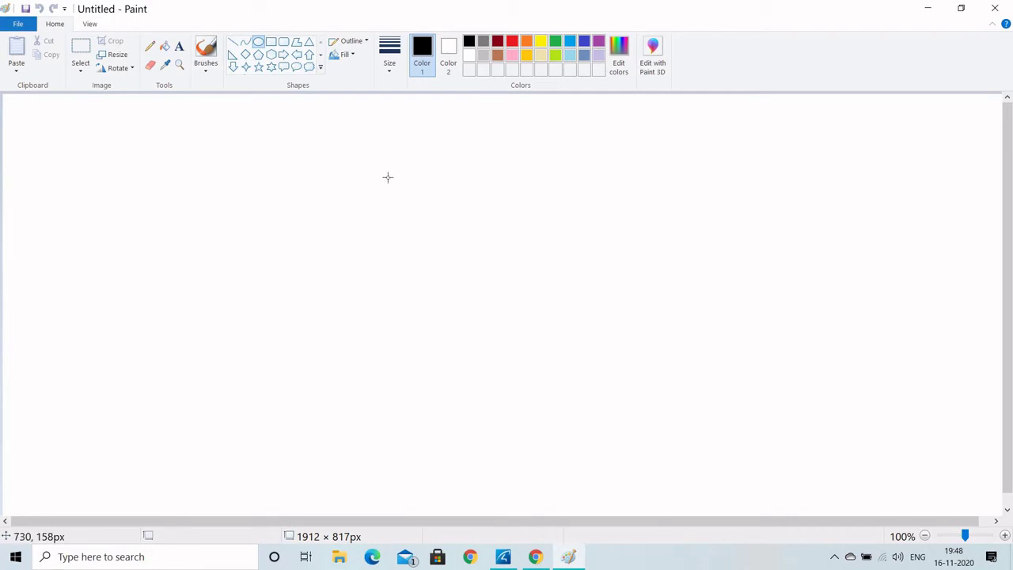
drag(387, 178, 587, 335)
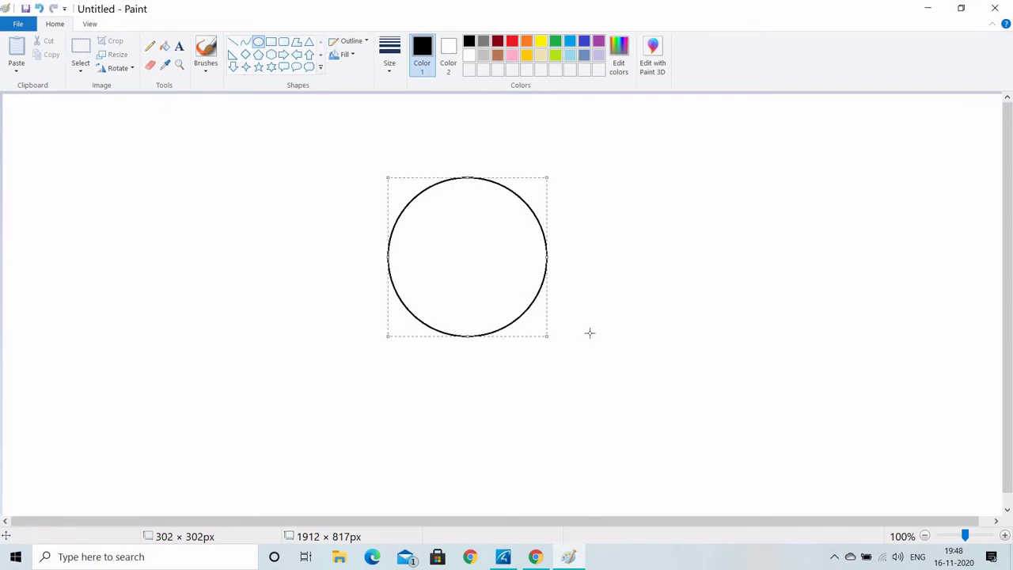
click(614, 279)
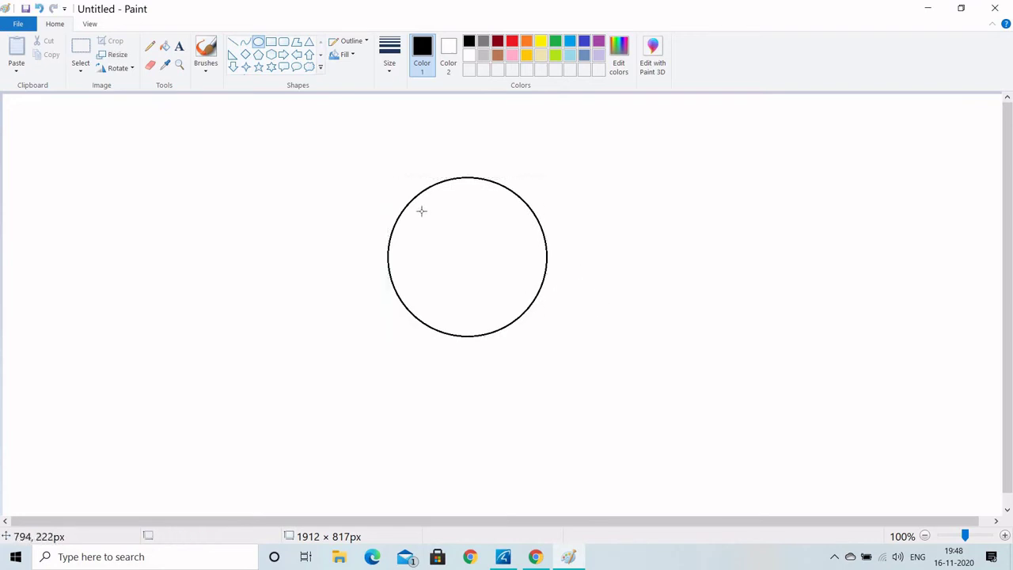
Step: Draw a small circle as the left eye inside the large circle and place a copy of it level with it as the right eye
drag(441, 230, 456, 245)
click(344, 171)
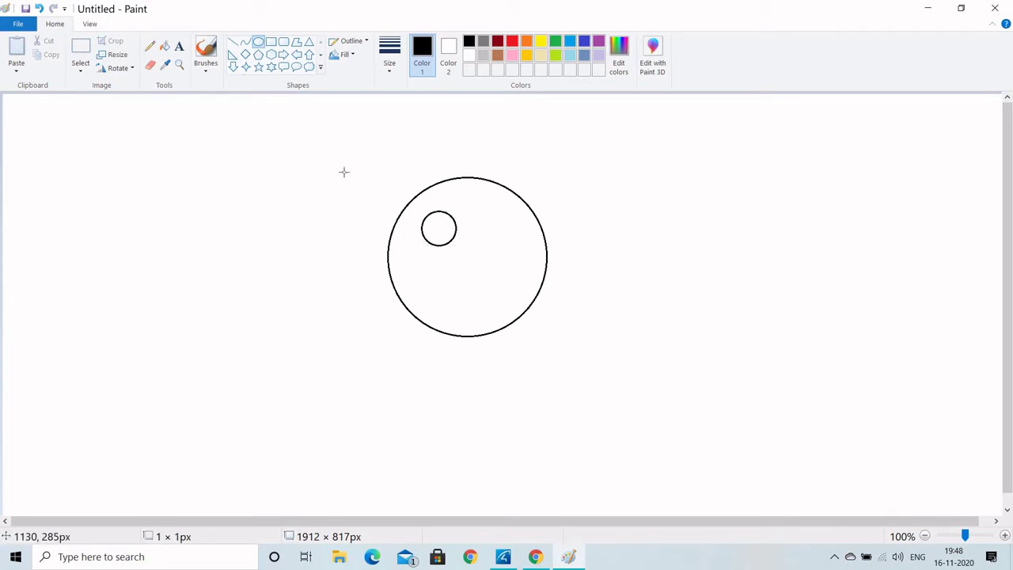
click(80, 56)
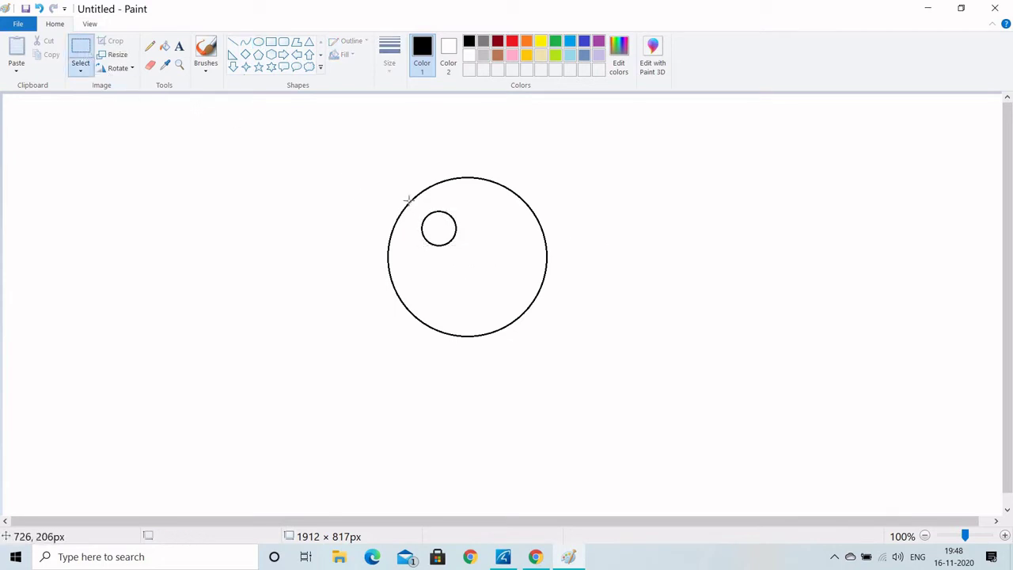
drag(415, 204, 465, 252)
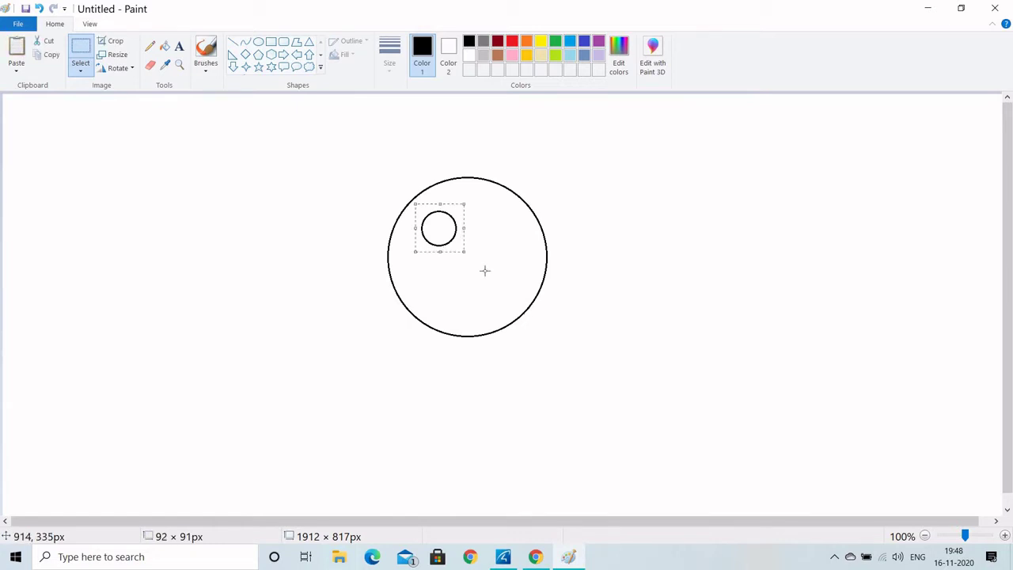
click(49, 55)
click(16, 51)
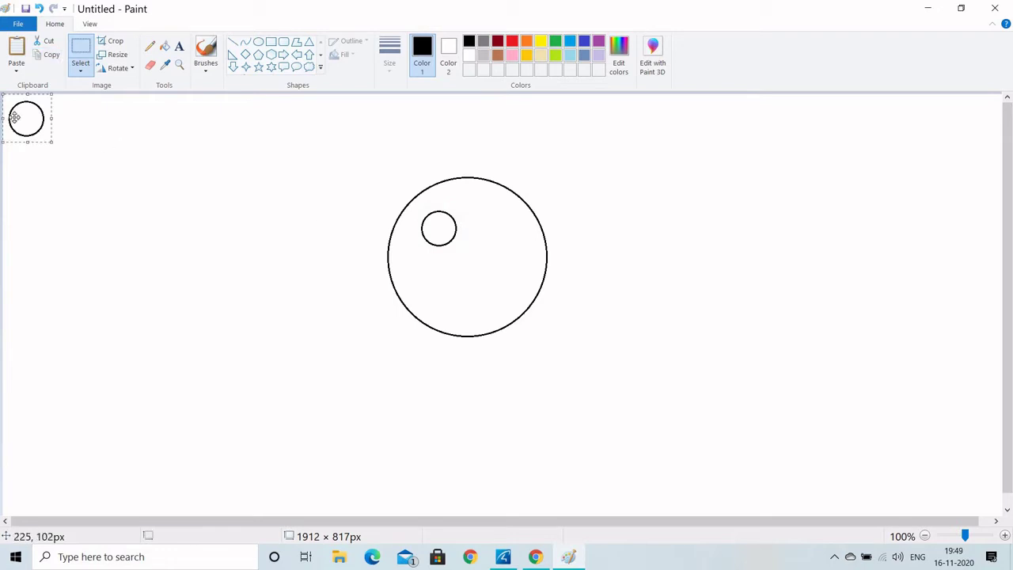
drag(15, 117, 494, 227)
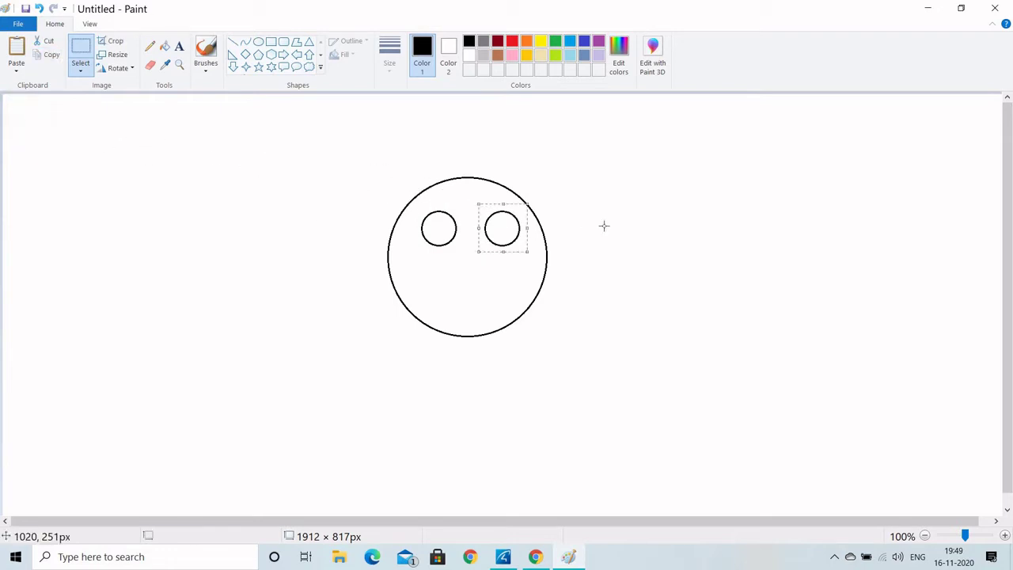
click(376, 229)
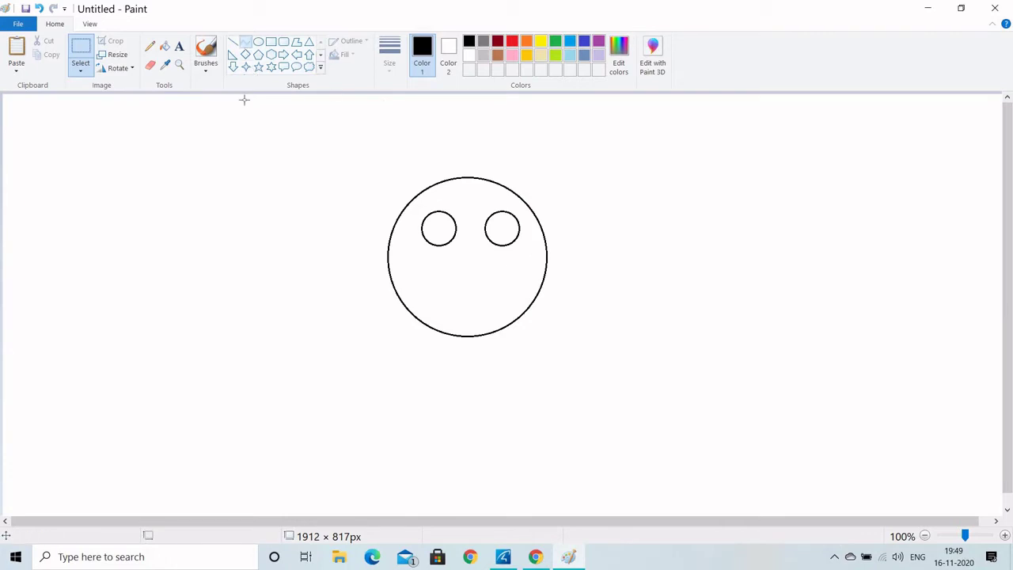
Step: Draw a curved smile with the Curve tool, about 195 × 69 px, and place it below the eyes inside the face
click(245, 41)
drag(221, 386, 234, 385)
drag(304, 398, 334, 389)
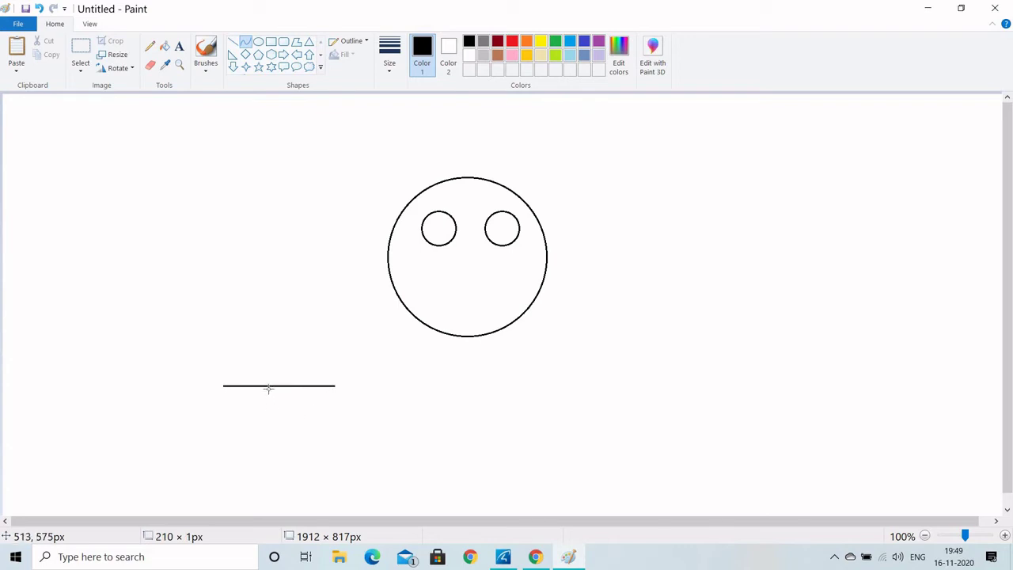
drag(272, 386, 464, 295)
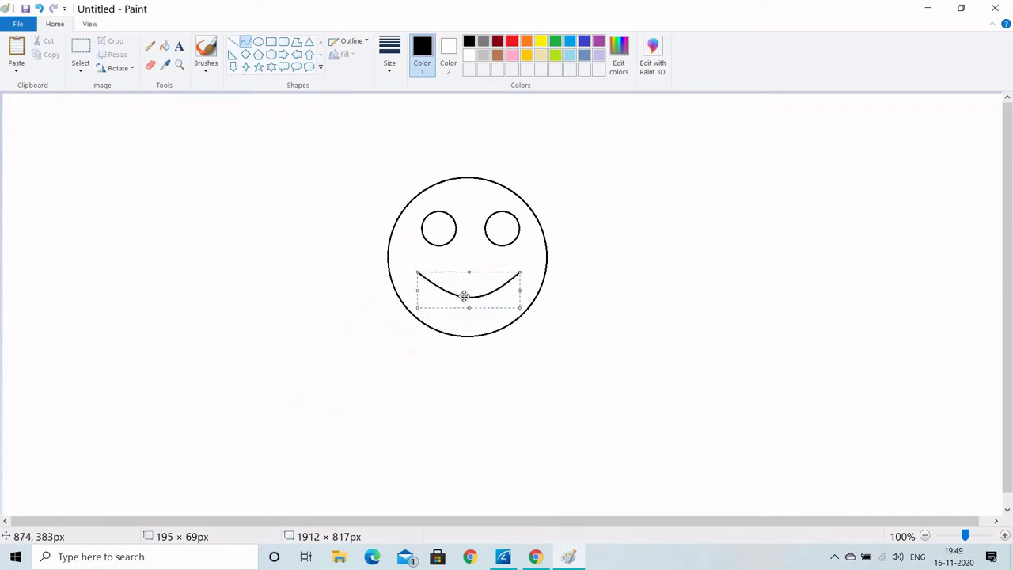
click(638, 264)
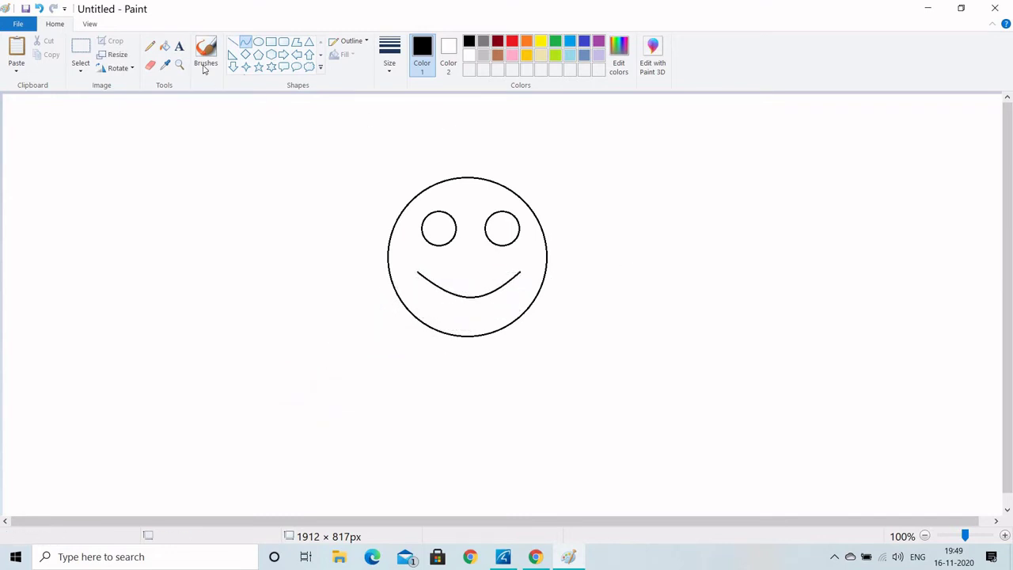
Step: Fill both eyes with red and the face with yellow
click(164, 46)
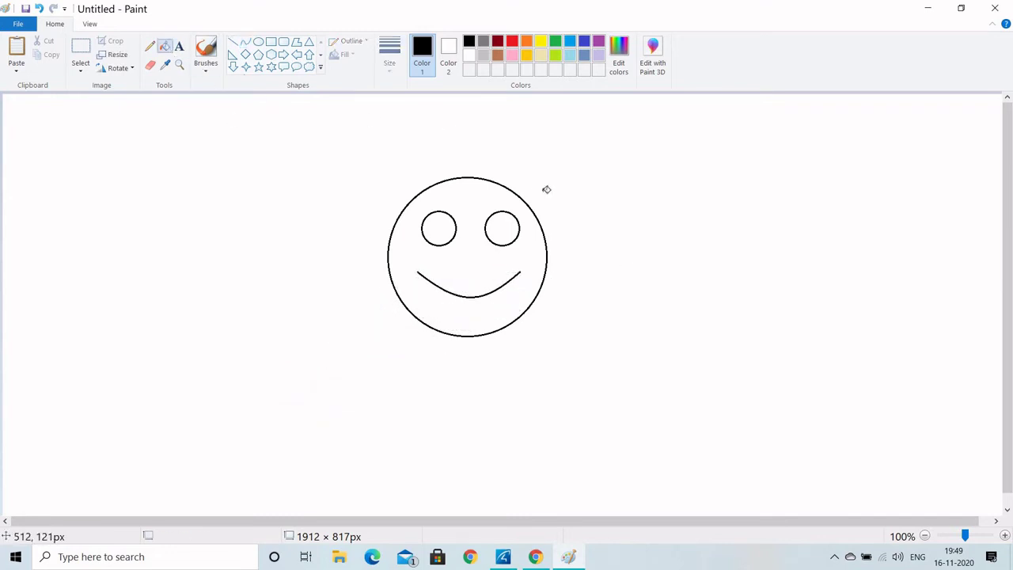
click(512, 41)
click(438, 228)
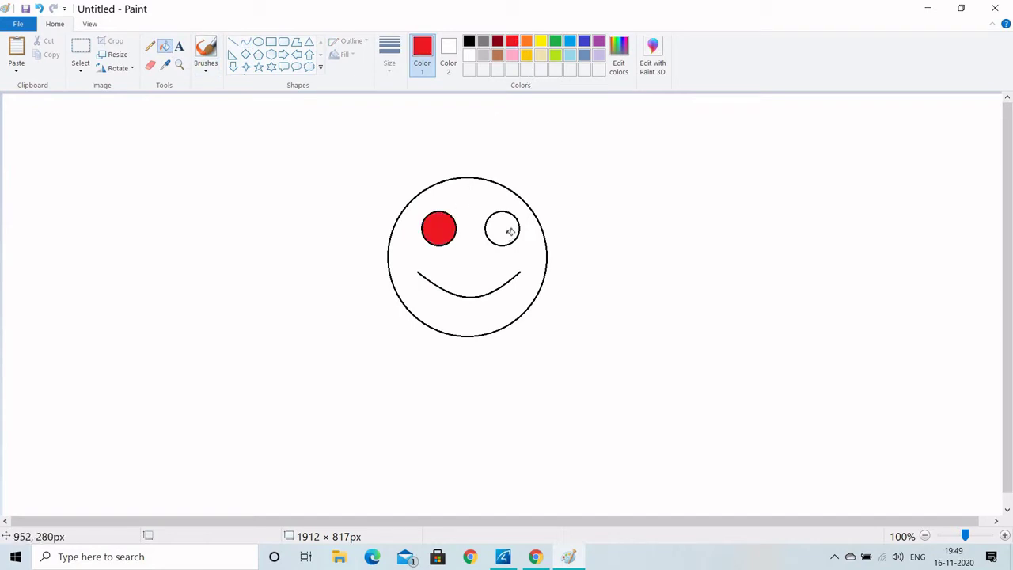
click(507, 229)
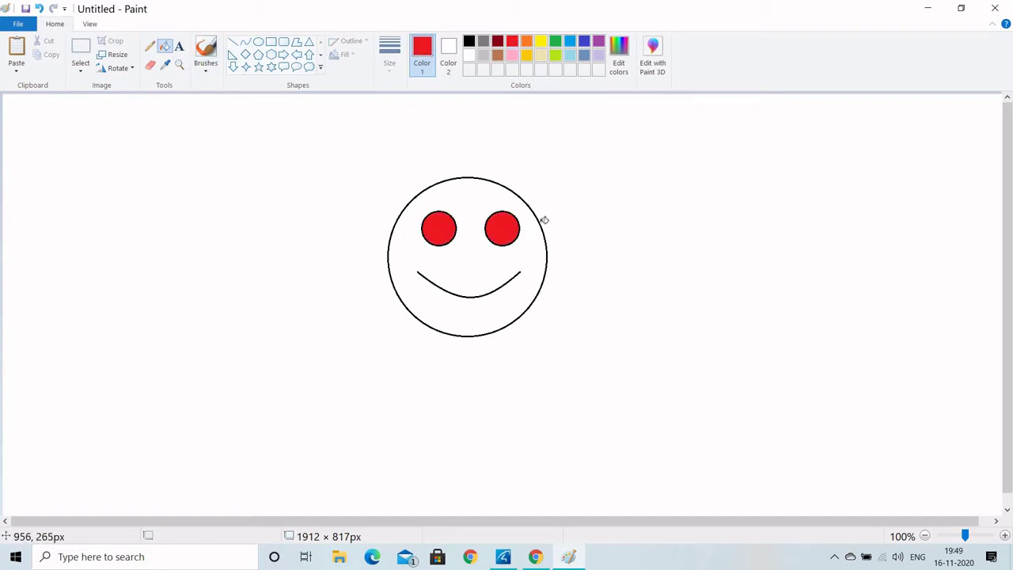
click(539, 43)
click(499, 201)
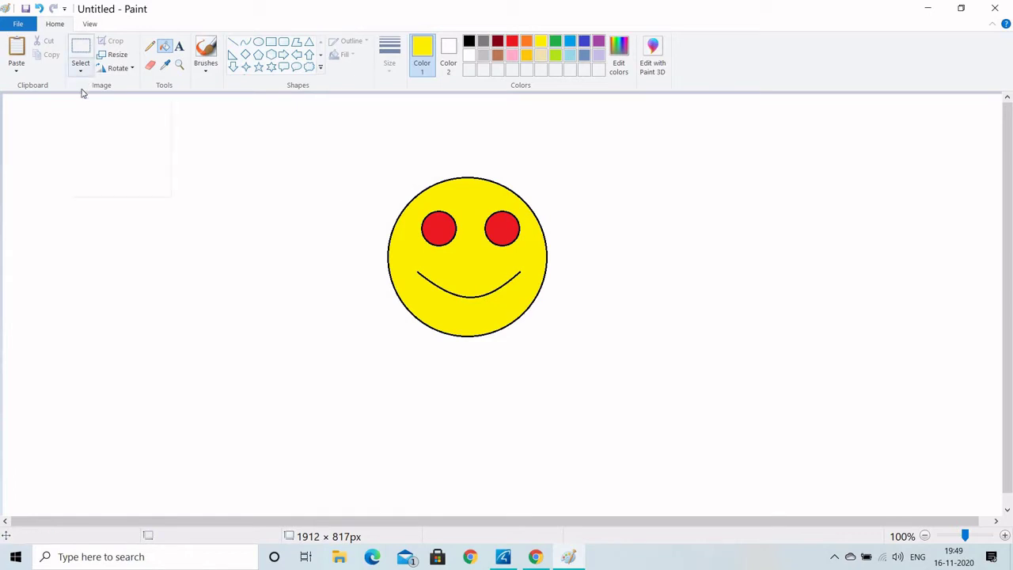
Step: Make a rectangular selection of about 377 × 386 px around the smiley and check that transparent selection is on
click(80, 70)
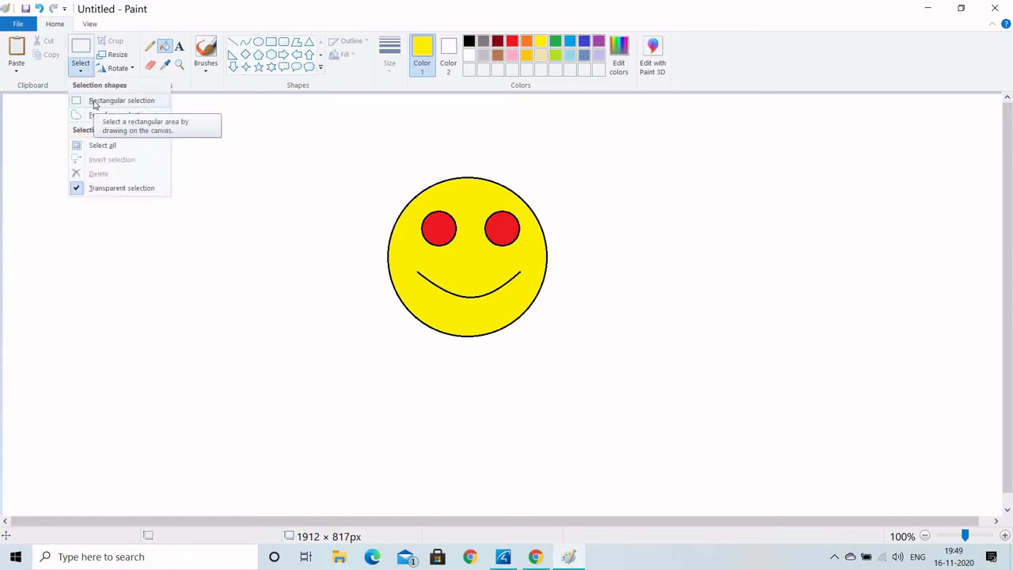
click(94, 101)
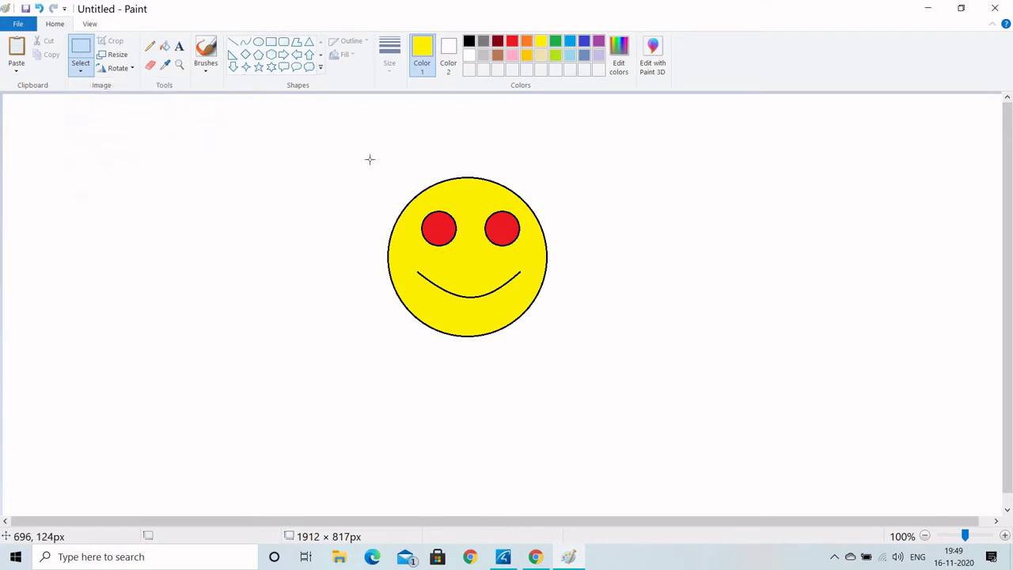
drag(369, 159, 568, 363)
click(80, 70)
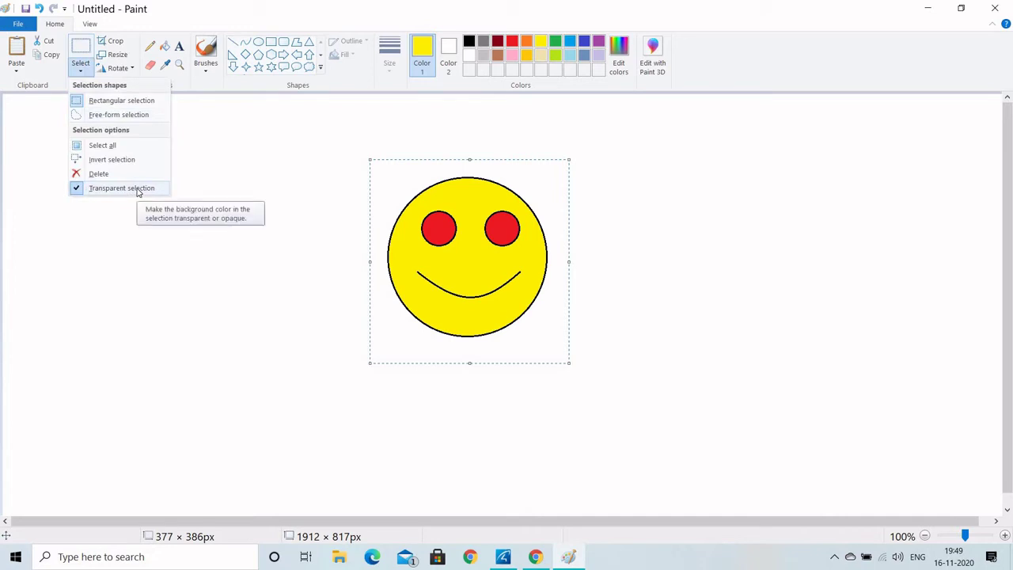
click(475, 229)
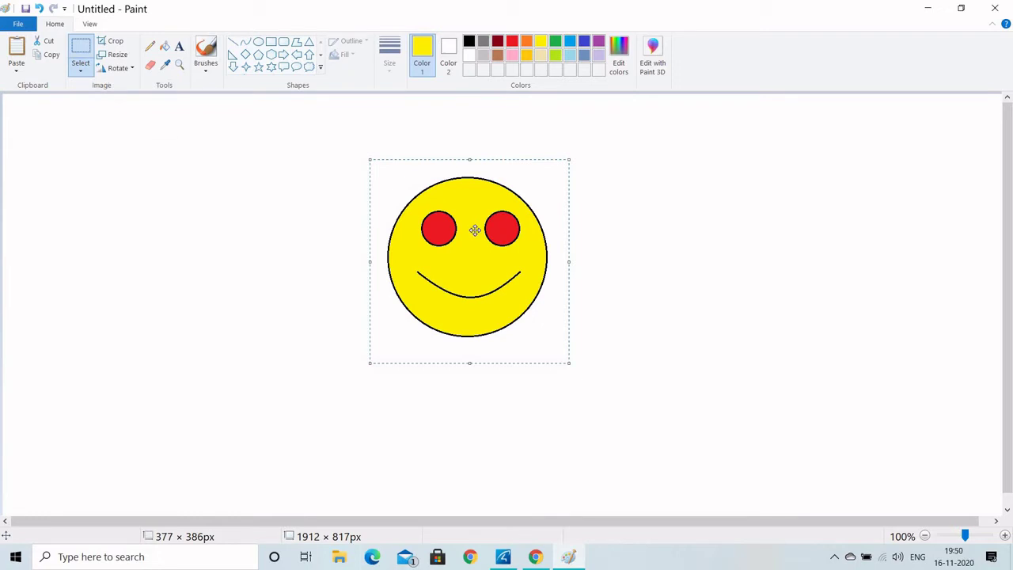
Step: Smear the selected smiley in sweeping loops across the canvas to cover it with overlapping trails of its copies
key(Escape)
mouse_move(475, 228)
mouse_down()
mouse_move(498, 229)
mouse_move(560, 198)
mouse_move(685, 190)
mouse_move(851, 235)
mouse_move(760, 277)
mouse_move(399, 127)
mouse_move(120, 154)
mouse_move(7, 98)
mouse_move(2, 211)
mouse_move(173, 244)
mouse_up()
mouse_move(375, 354)
mouse_down()
mouse_move(508, 312)
mouse_move(724, 317)
mouse_move(791, 201)
mouse_move(645, 139)
mouse_move(416, 139)
mouse_move(364, 158)
mouse_move(502, 218)
mouse_move(794, 169)
mouse_move(967, 218)
mouse_move(970, 341)
mouse_move(674, 355)
mouse_move(487, 316)
mouse_move(320, 242)
mouse_move(221, 242)
mouse_move(137, 292)
mouse_move(258, 387)
mouse_move(186, 400)
mouse_move(91, 367)
mouse_move(52, 385)
mouse_move(108, 451)
mouse_move(333, 447)
mouse_move(617, 475)
mouse_move(534, 416)
mouse_move(436, 370)
mouse_move(648, 387)
mouse_move(783, 444)
mouse_move(922, 415)
mouse_move(867, 308)
mouse_move(783, 293)
mouse_move(919, 178)
mouse_move(969, 121)
mouse_move(853, 112)
mouse_move(496, 130)
mouse_move(466, 175)
mouse_move(600, 226)
mouse_move(561, 243)
mouse_move(771, 244)
mouse_move(709, 158)
mouse_move(441, 150)
mouse_move(311, 128)
mouse_up()
mouse_move(238, 119)
mouse_down()
mouse_move(94, 122)
mouse_move(68, 144)
mouse_move(124, 214)
mouse_move(74, 239)
mouse_move(115, 263)
mouse_move(200, 232)
mouse_move(169, 181)
mouse_move(90, 149)
mouse_up()
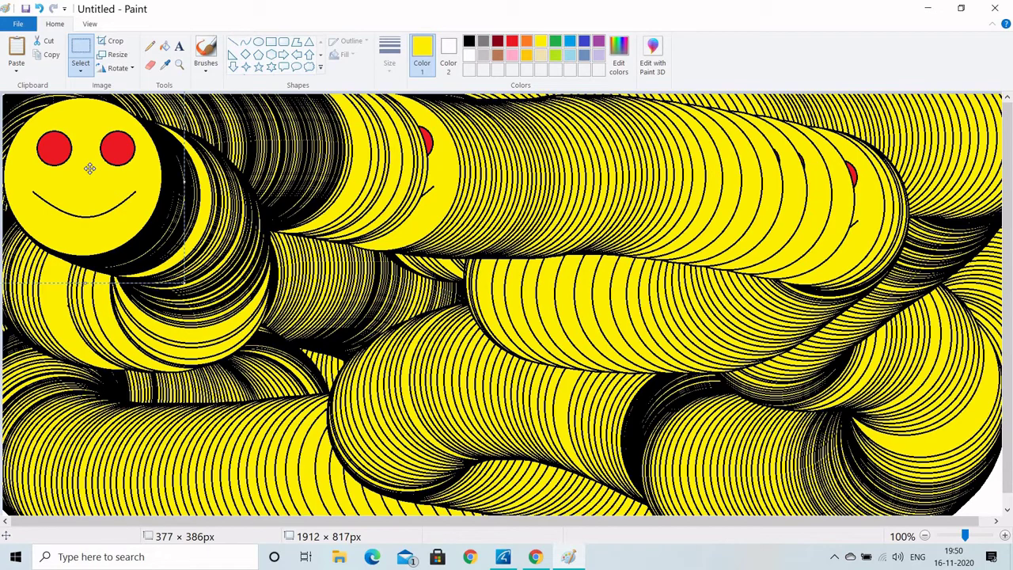
Step: Smear the selected smiley over the pattern and leave copies side by side to form a row of six faces along the canvas's upper edge
drag(90, 168, 258, 165)
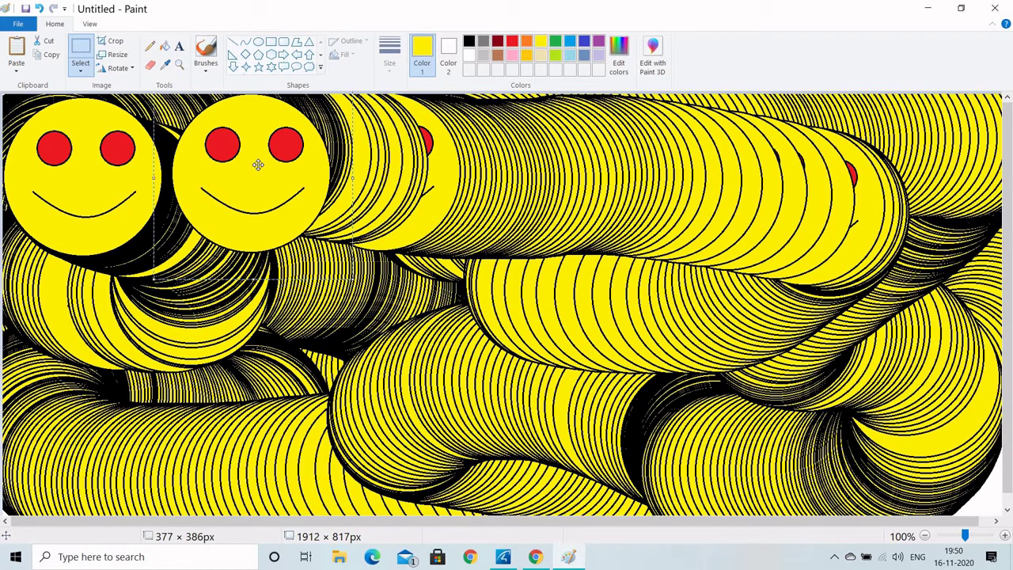
key(Escape)
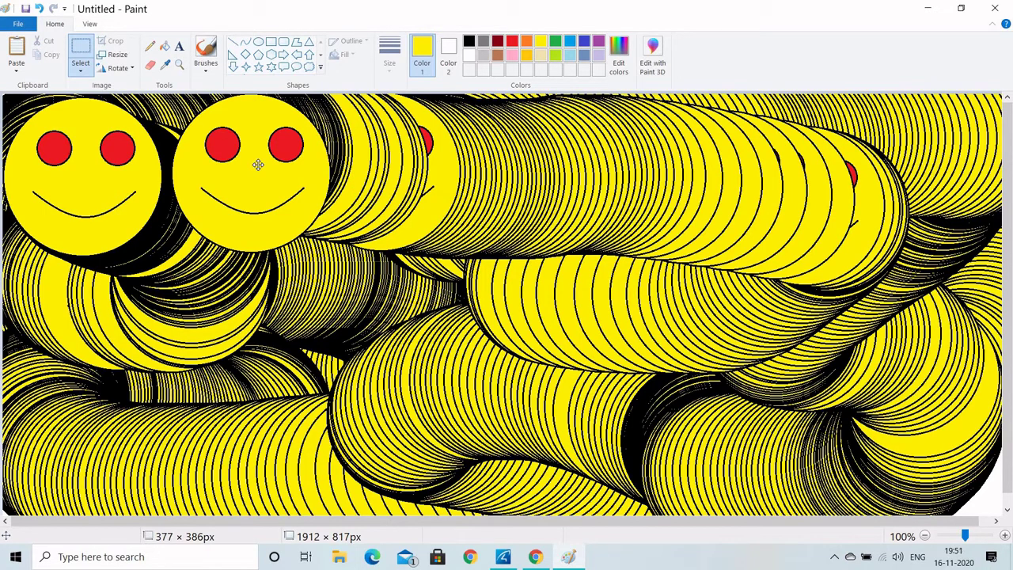
mouse_move(258, 164)
mouse_down()
mouse_move(891, 148)
mouse_move(964, 196)
mouse_move(915, 251)
mouse_move(645, 296)
mouse_move(912, 334)
mouse_move(858, 356)
mouse_move(680, 334)
mouse_move(491, 347)
mouse_move(769, 378)
mouse_up()
mouse_move(953, 410)
mouse_down()
mouse_move(900, 456)
mouse_move(538, 377)
mouse_move(476, 399)
mouse_move(390, 392)
mouse_move(345, 342)
mouse_move(254, 170)
mouse_move(408, 198)
mouse_move(514, 193)
mouse_move(521, 265)
mouse_move(455, 316)
mouse_move(273, 329)
mouse_move(185, 350)
mouse_move(148, 396)
mouse_move(408, 422)
mouse_move(560, 459)
mouse_move(762, 428)
mouse_move(131, 368)
mouse_move(63, 385)
mouse_move(809, 423)
mouse_move(503, 385)
mouse_move(443, 419)
mouse_up()
mouse_move(774, 456)
mouse_down()
mouse_move(768, 364)
mouse_move(680, 327)
mouse_move(567, 377)
mouse_move(472, 388)
mouse_move(474, 417)
mouse_move(560, 452)
mouse_move(666, 460)
mouse_move(720, 424)
mouse_move(725, 370)
mouse_move(706, 323)
mouse_move(552, 266)
mouse_move(433, 184)
mouse_move(555, 206)
mouse_move(653, 193)
mouse_move(826, 198)
mouse_move(899, 286)
mouse_move(858, 347)
mouse_move(690, 316)
mouse_move(533, 250)
mouse_move(436, 181)
mouse_move(661, 187)
mouse_move(619, 184)
mouse_move(707, 240)
mouse_move(687, 315)
mouse_move(344, 369)
mouse_move(386, 410)
mouse_up()
click(669, 393)
mouse_move(669, 394)
mouse_down()
mouse_move(732, 345)
mouse_move(581, 361)
mouse_move(478, 352)
mouse_move(389, 366)
mouse_up()
mouse_move(412, 432)
mouse_down()
mouse_move(509, 441)
mouse_move(647, 417)
mouse_move(735, 377)
mouse_move(667, 283)
mouse_move(643, 177)
mouse_up()
mouse_move(724, 195)
mouse_down()
mouse_move(826, 187)
mouse_move(861, 237)
mouse_move(651, 409)
mouse_move(381, 415)
mouse_move(166, 391)
mouse_move(169, 379)
mouse_move(184, 379)
mouse_move(531, 411)
mouse_move(808, 399)
mouse_move(518, 409)
mouse_move(649, 416)
mouse_move(894, 418)
mouse_move(938, 407)
mouse_move(987, 391)
mouse_move(891, 317)
mouse_move(838, 210)
mouse_move(807, 174)
mouse_move(651, 377)
mouse_move(612, 390)
mouse_move(478, 385)
mouse_move(384, 408)
mouse_move(377, 396)
mouse_move(531, 424)
mouse_move(697, 428)
mouse_move(838, 415)
mouse_move(928, 273)
mouse_move(957, 173)
mouse_up()
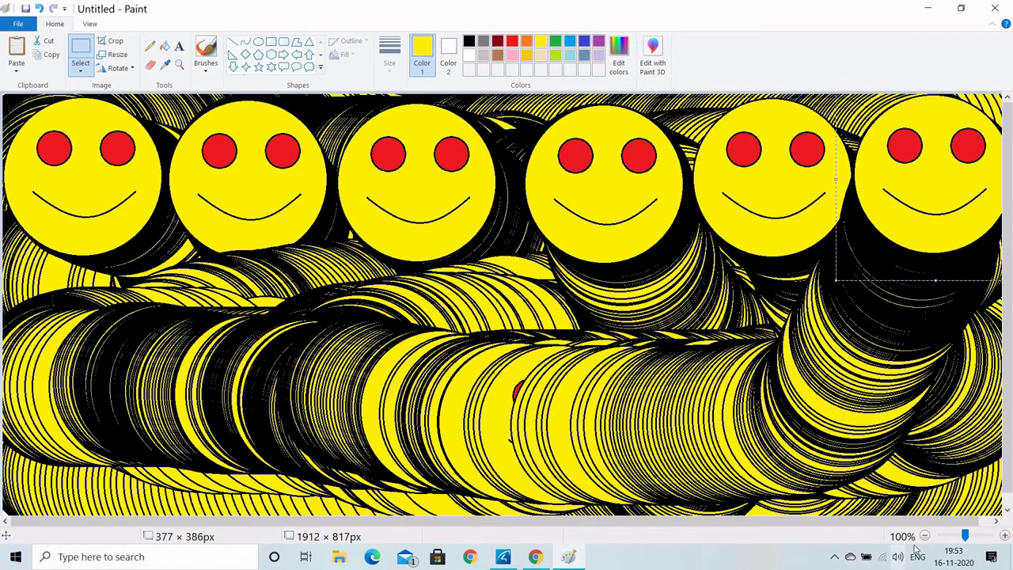
Step: Place one more smiley copy below the row of faces, between the third and fourth ones
click(984, 523)
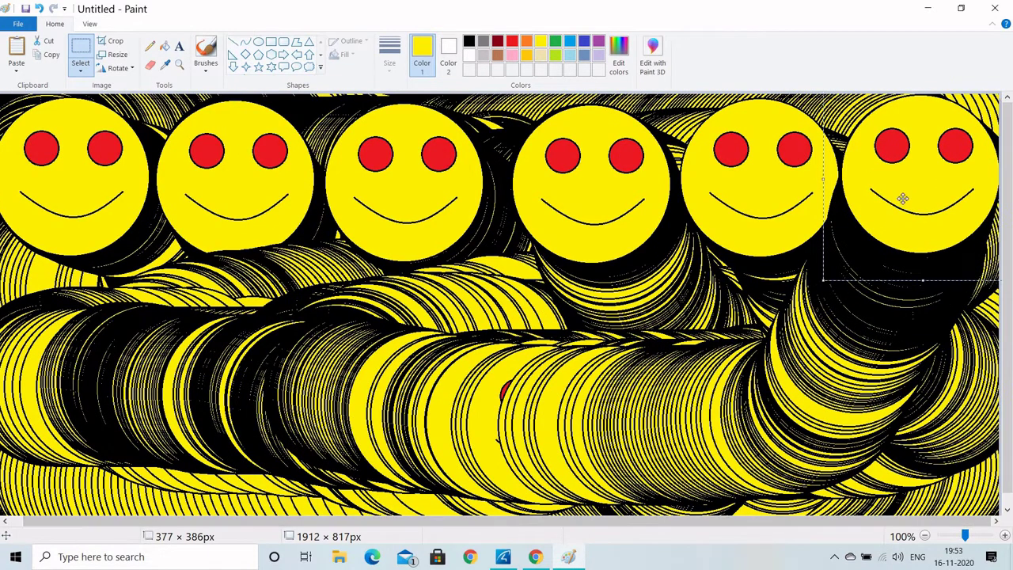
drag(900, 199, 876, 325)
drag(507, 406, 462, 379)
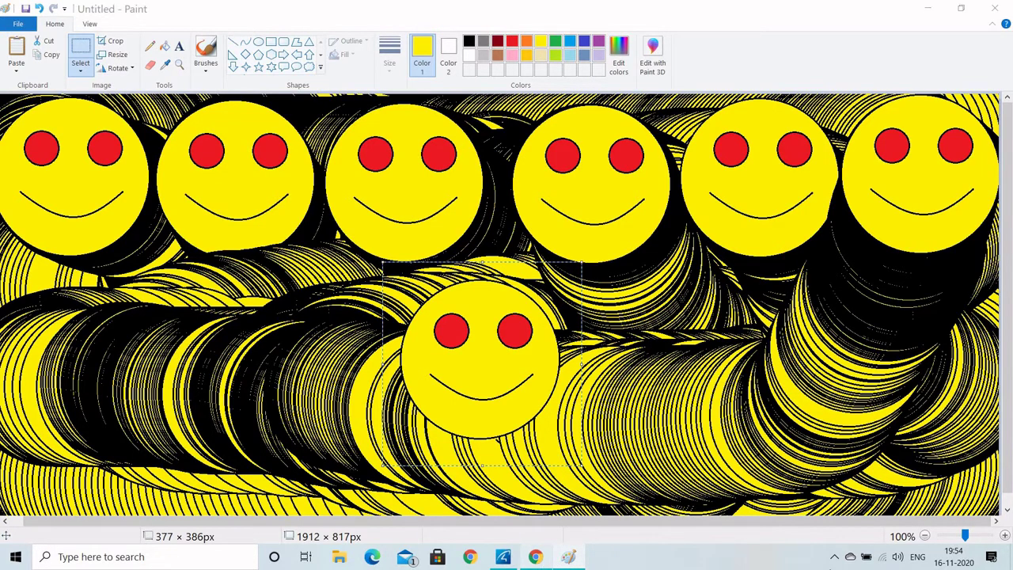
Step: Switch to Chrome to show the Navdisha Network YouTube channel page
click(536, 556)
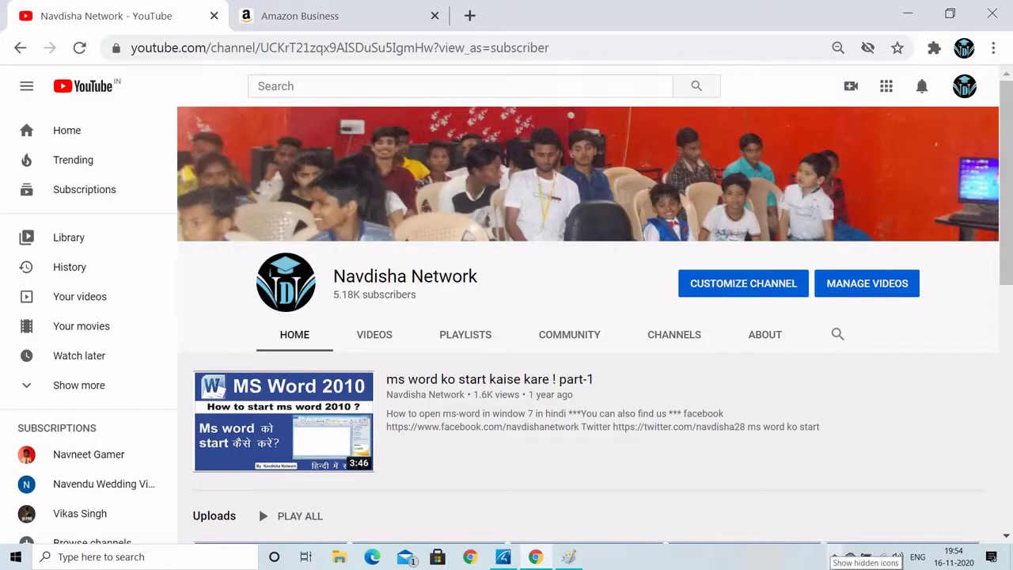